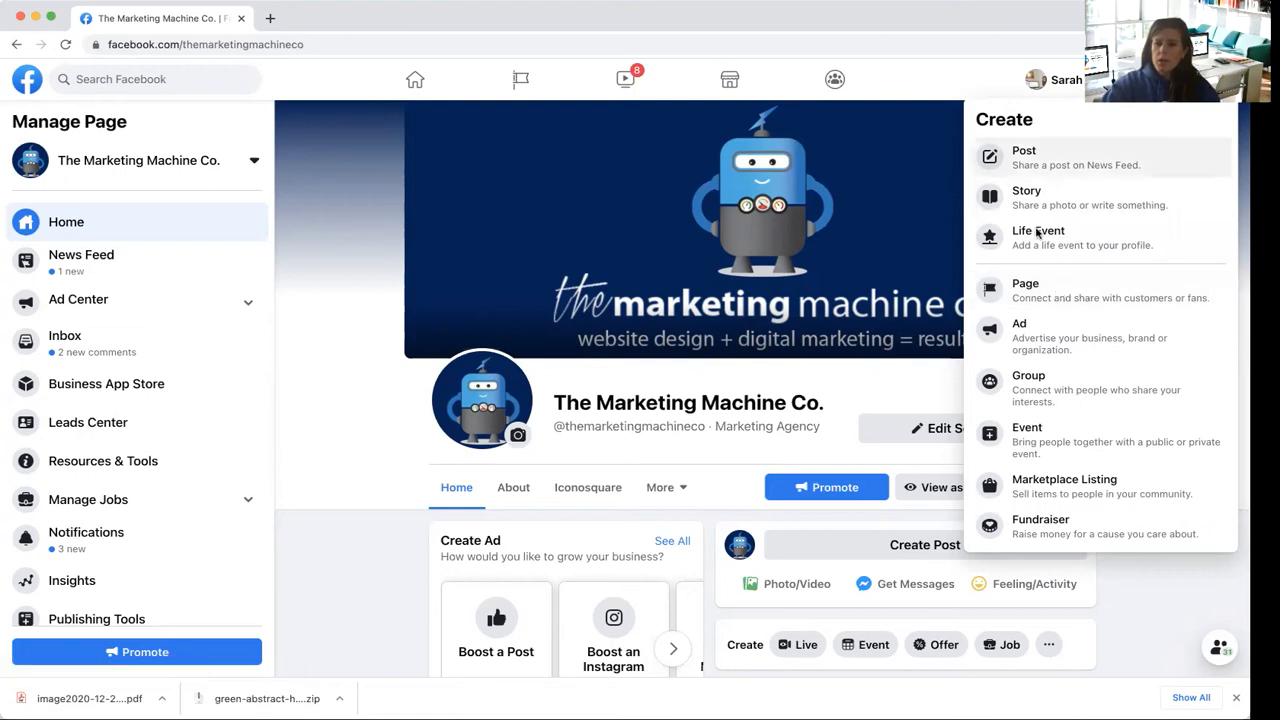
Start creating a new Facebook Page and name it Demo Page.
{"action": "left_click", "coordinate": [1050, 298]}
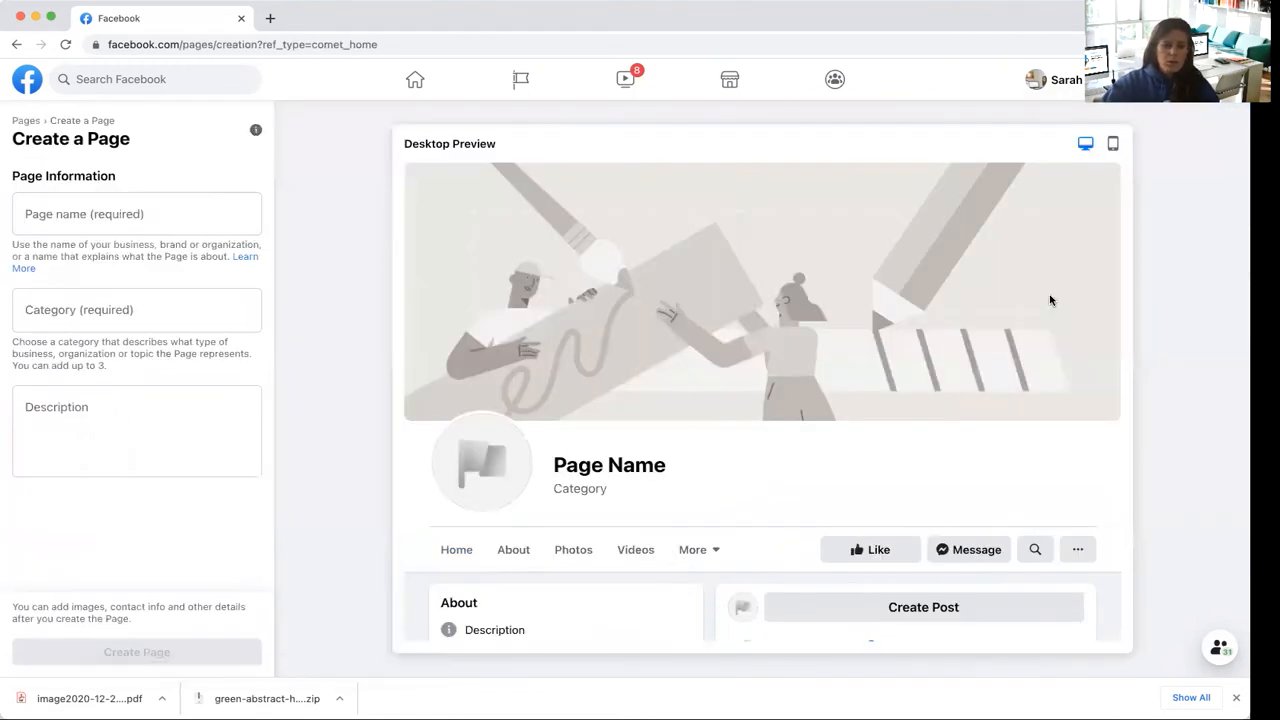
{"action": "left_click", "coordinate": [137, 212]}
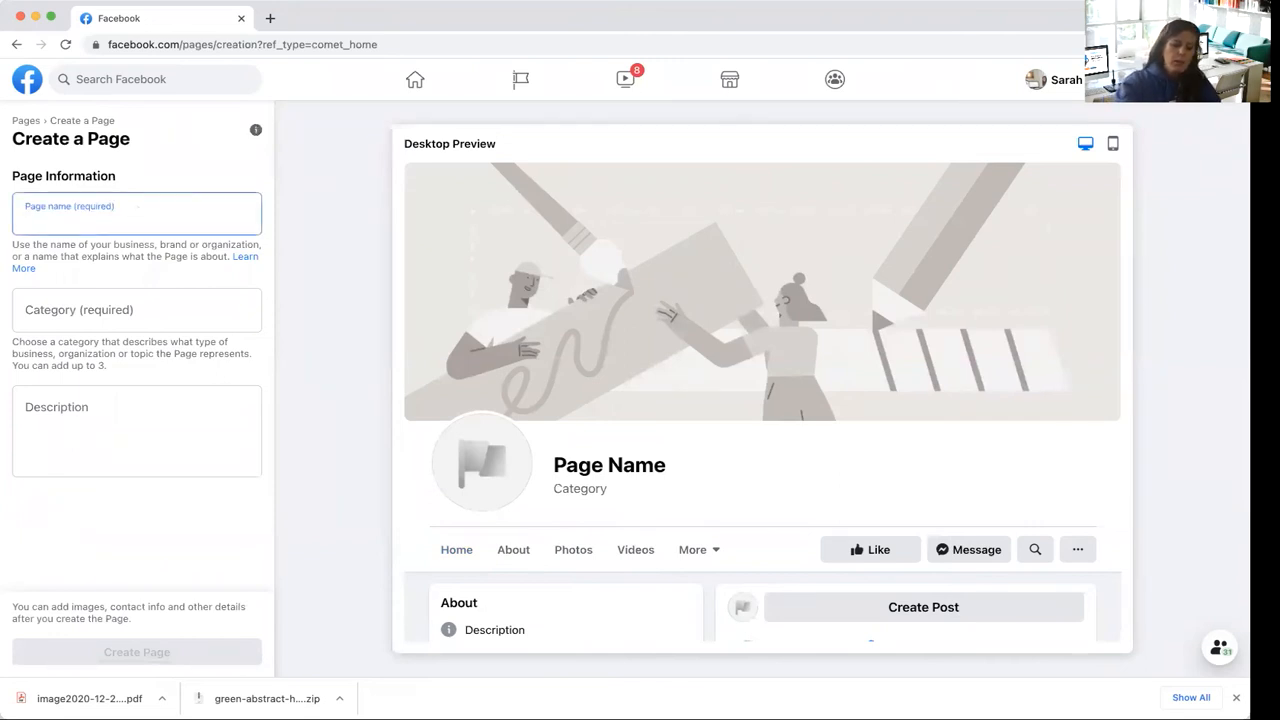
{"action": "type", "text": "Demo "}
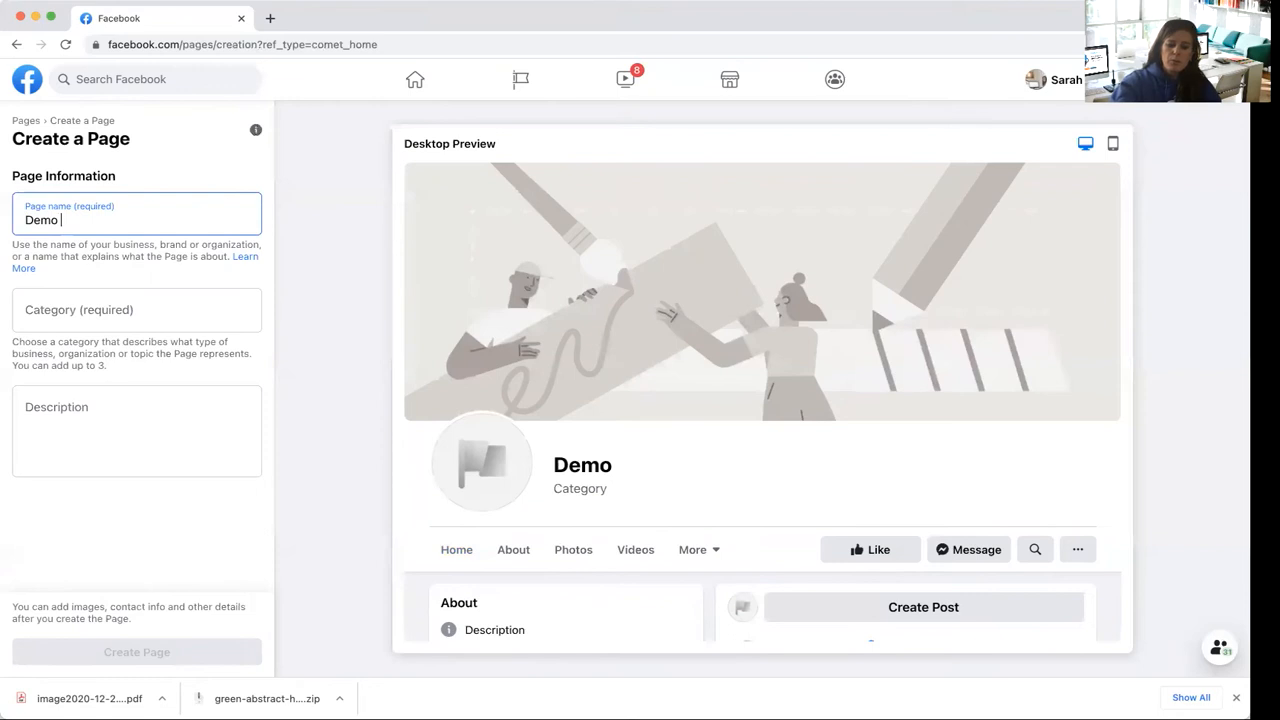
{"action": "type", "text": "Page"}
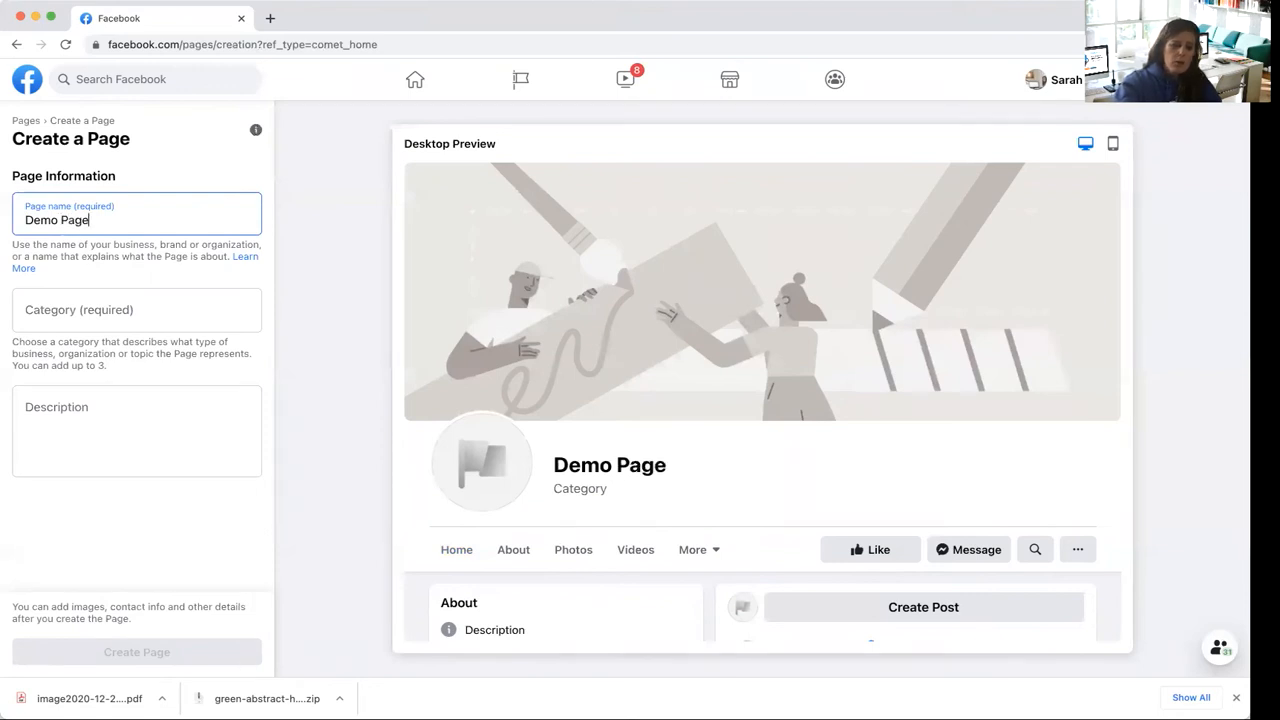
{"action": "left_click_drag", "start_coordinate": [92, 222], "coordinate": [20, 218]}
Set the Page's category to Landscape Company.
{"action": "left_click", "coordinate": [57, 313]}
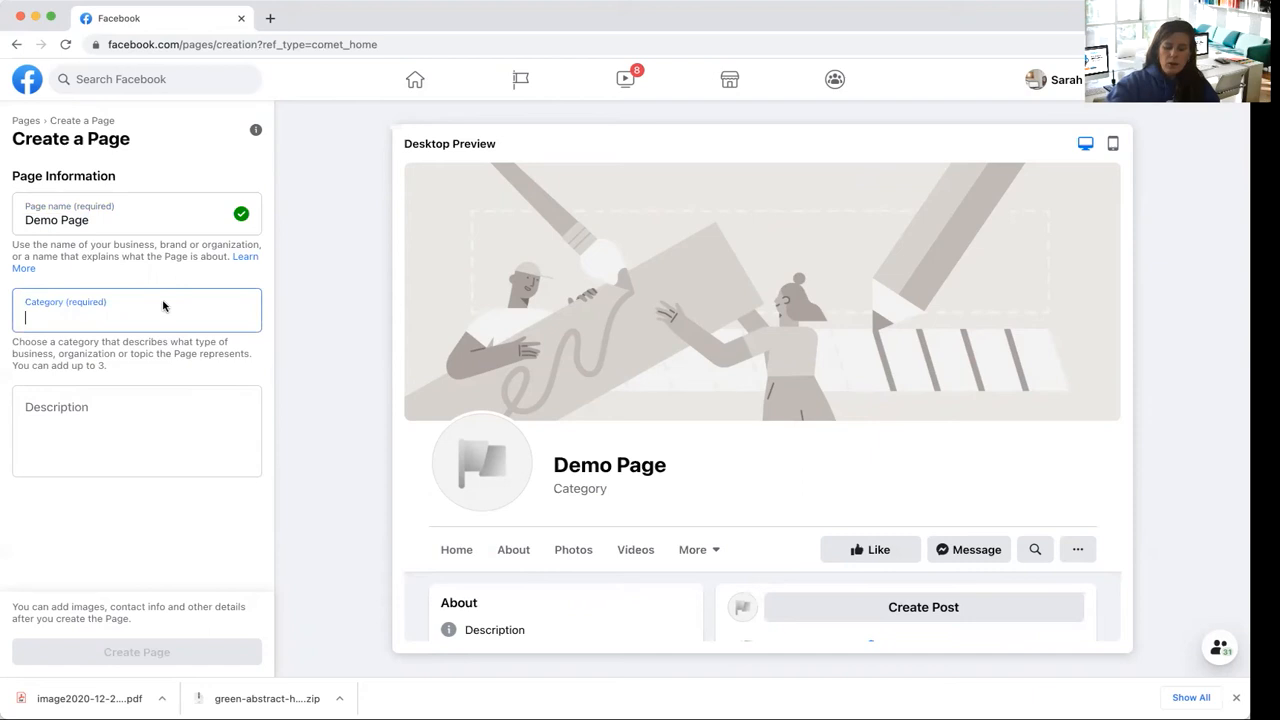
{"action": "type", "text": "lan"}
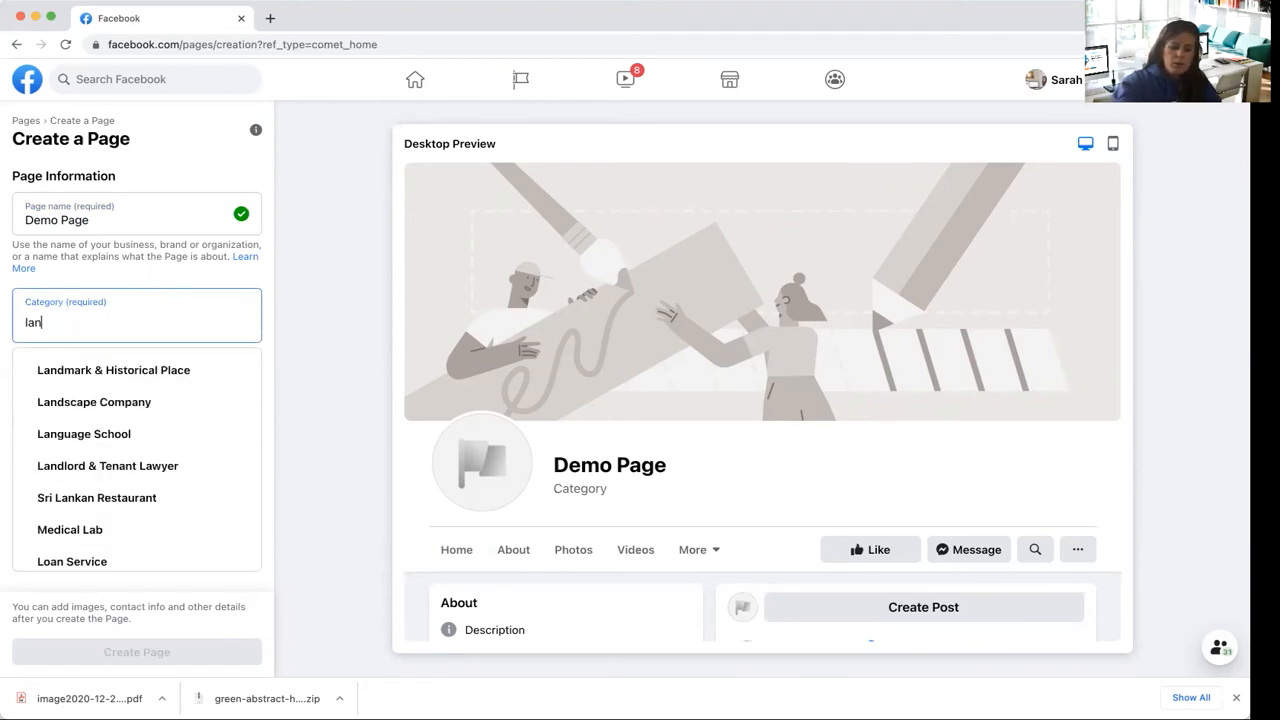
{"action": "type", "text": "dsc"}
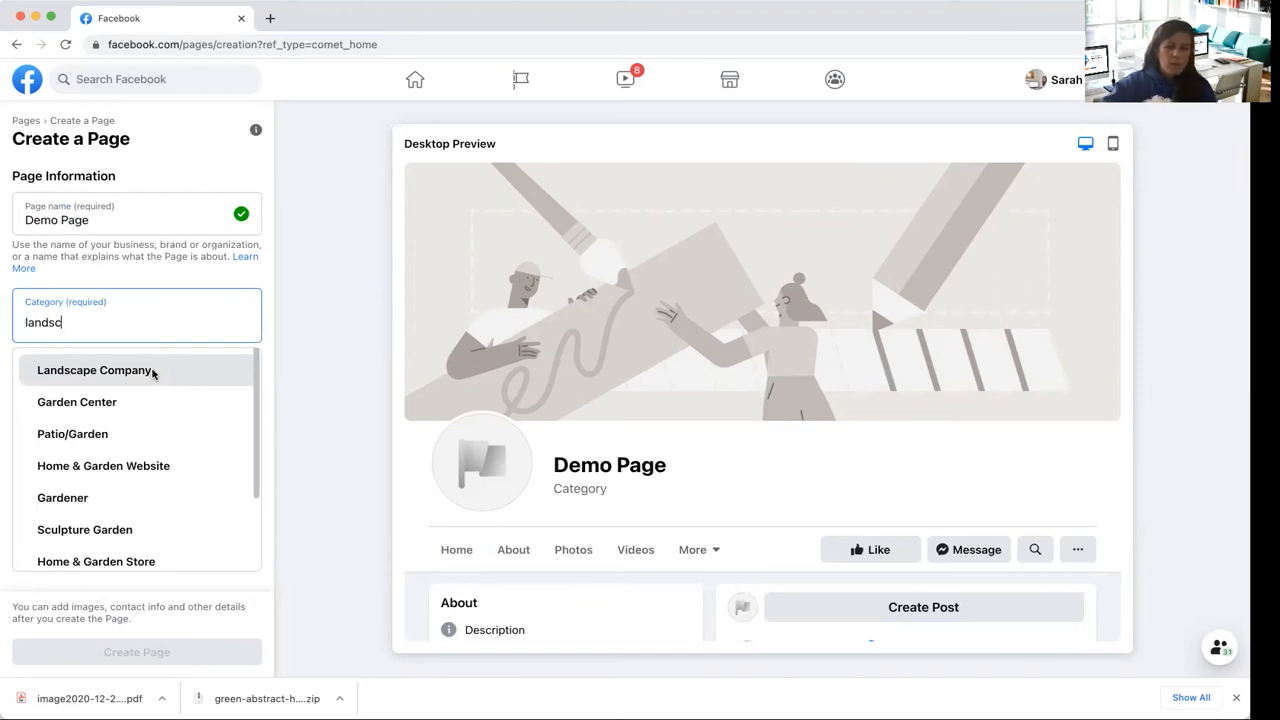
{"action": "left_click", "coordinate": [152, 372]}
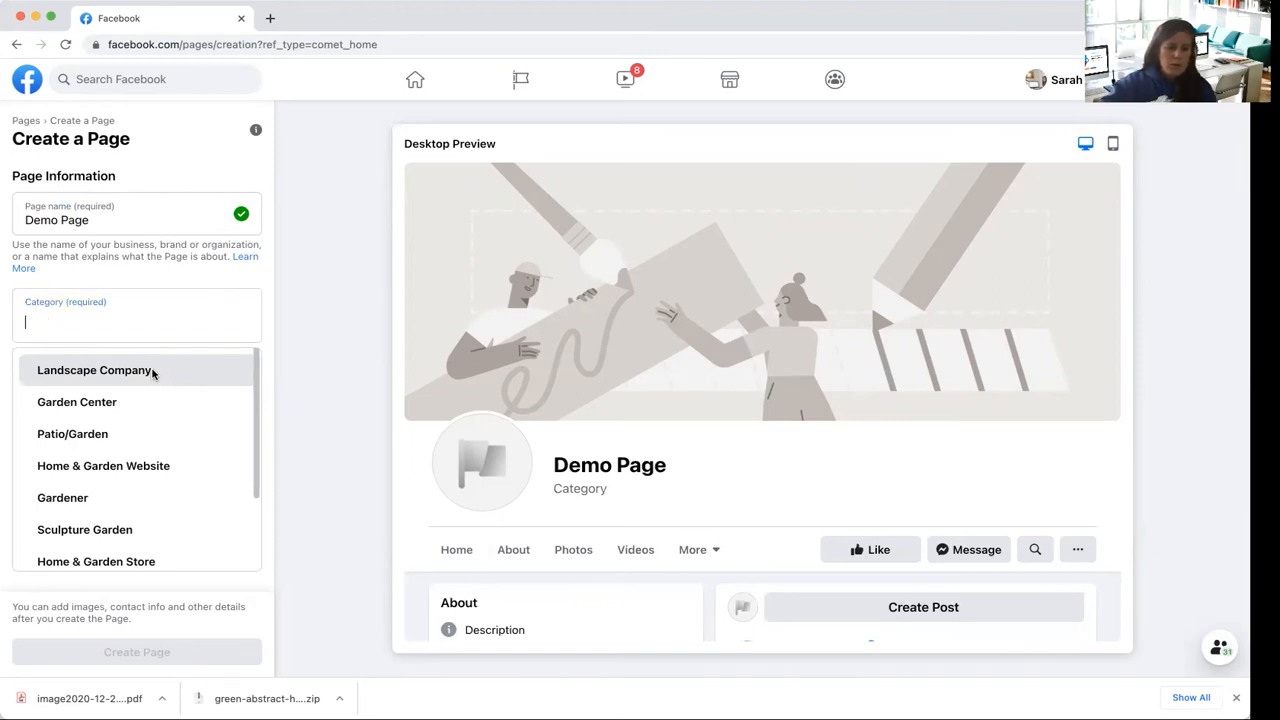
Enter the description "We offer landscaping, lawn maintenance, and sprinkler systems." and create the Page.
{"action": "left_click", "coordinate": [110, 471]}
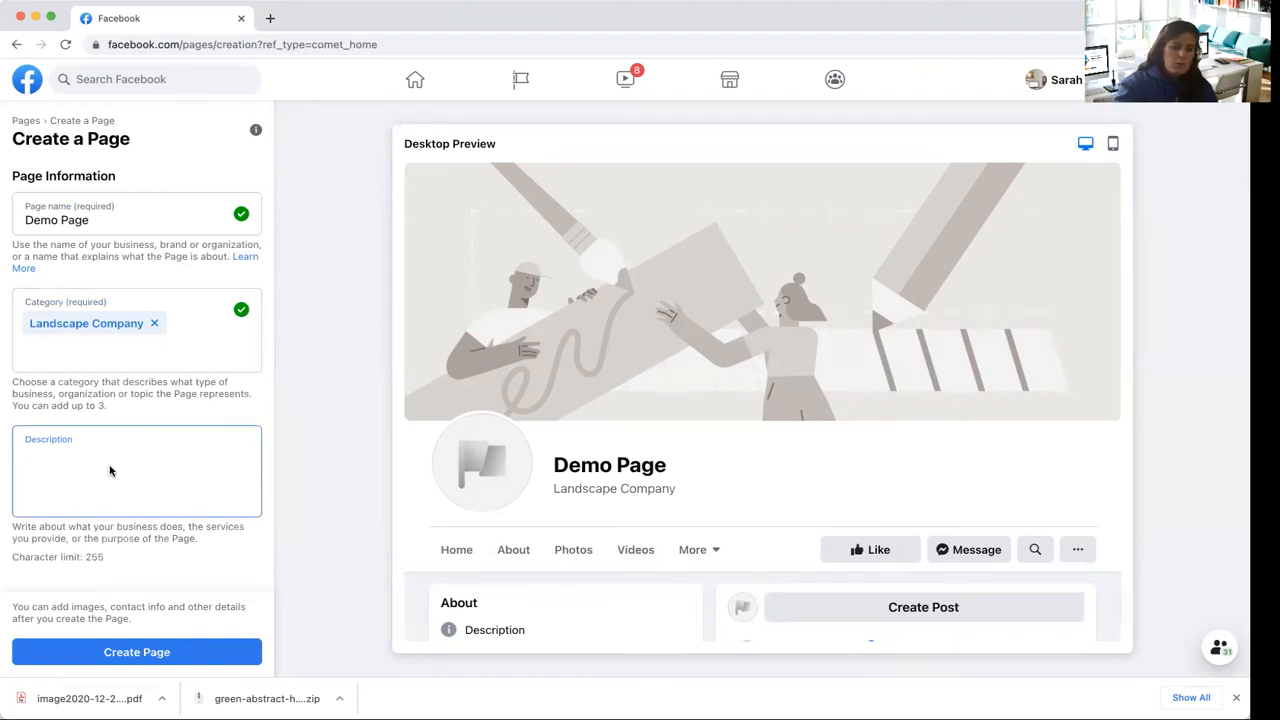
{"action": "type", "text": "We"}
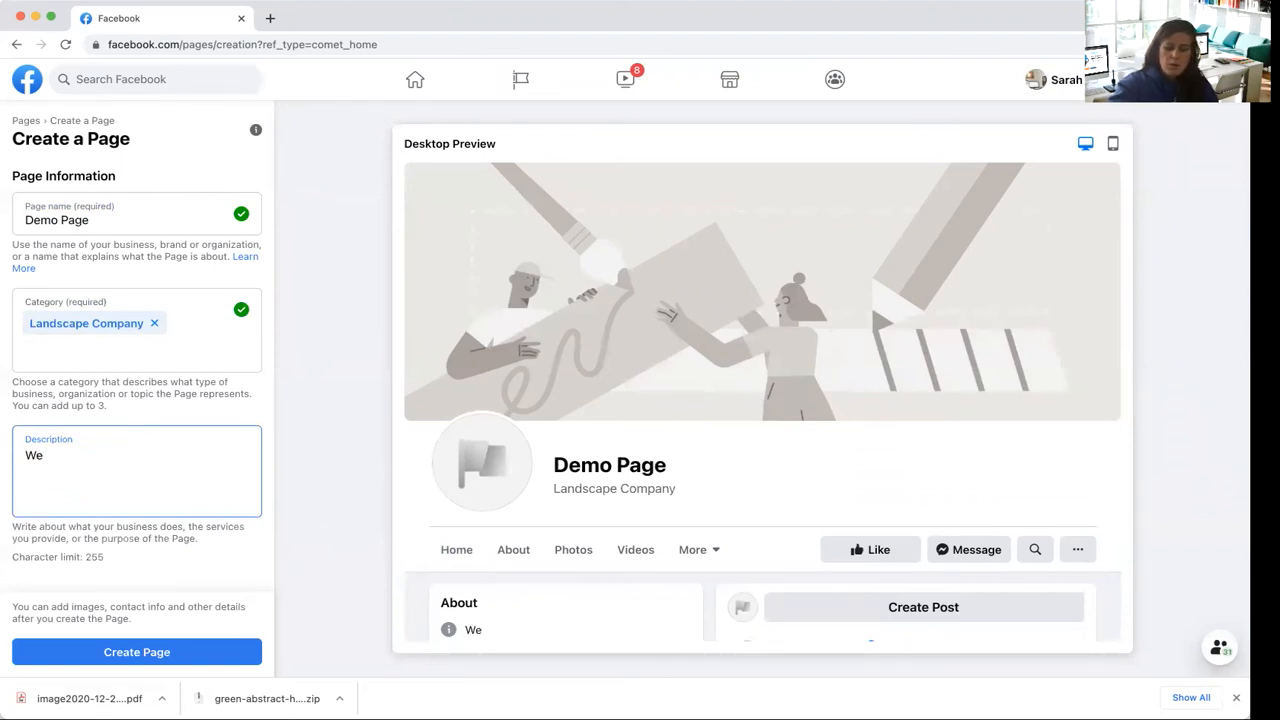
{"action": "type", "text": " offer"}
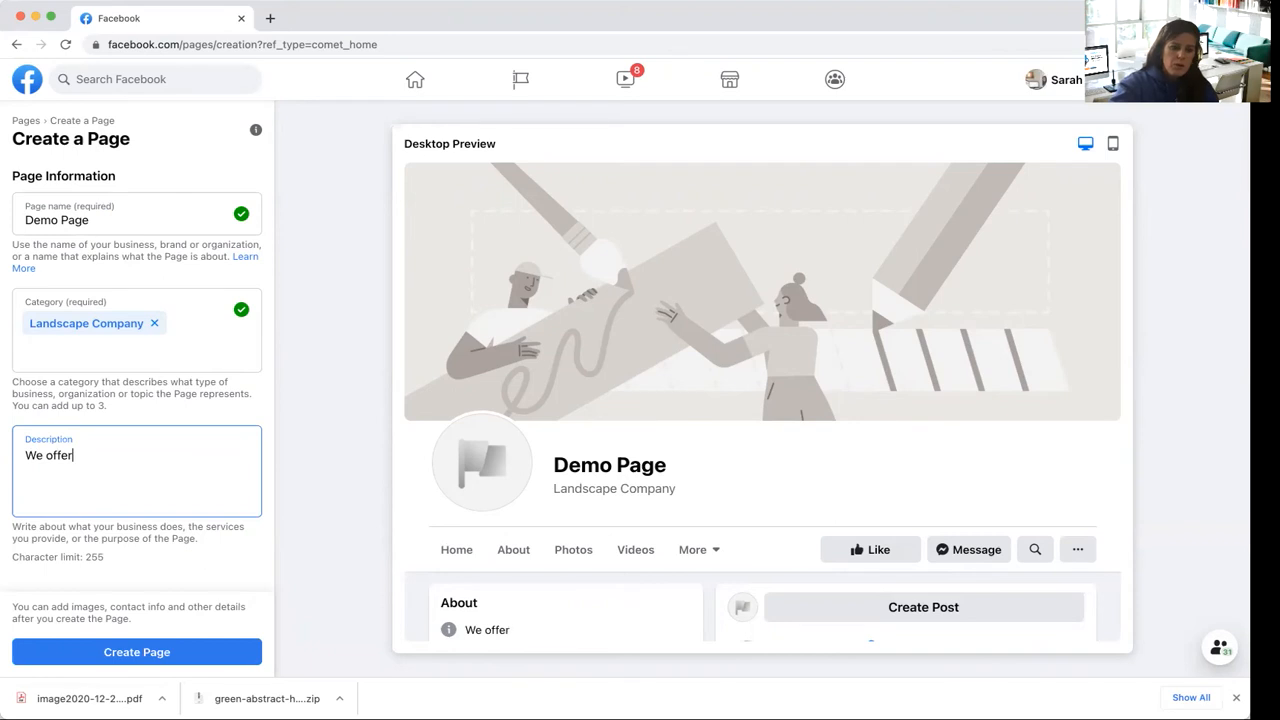
{"action": "type", "text": " landscaping, lawn."}
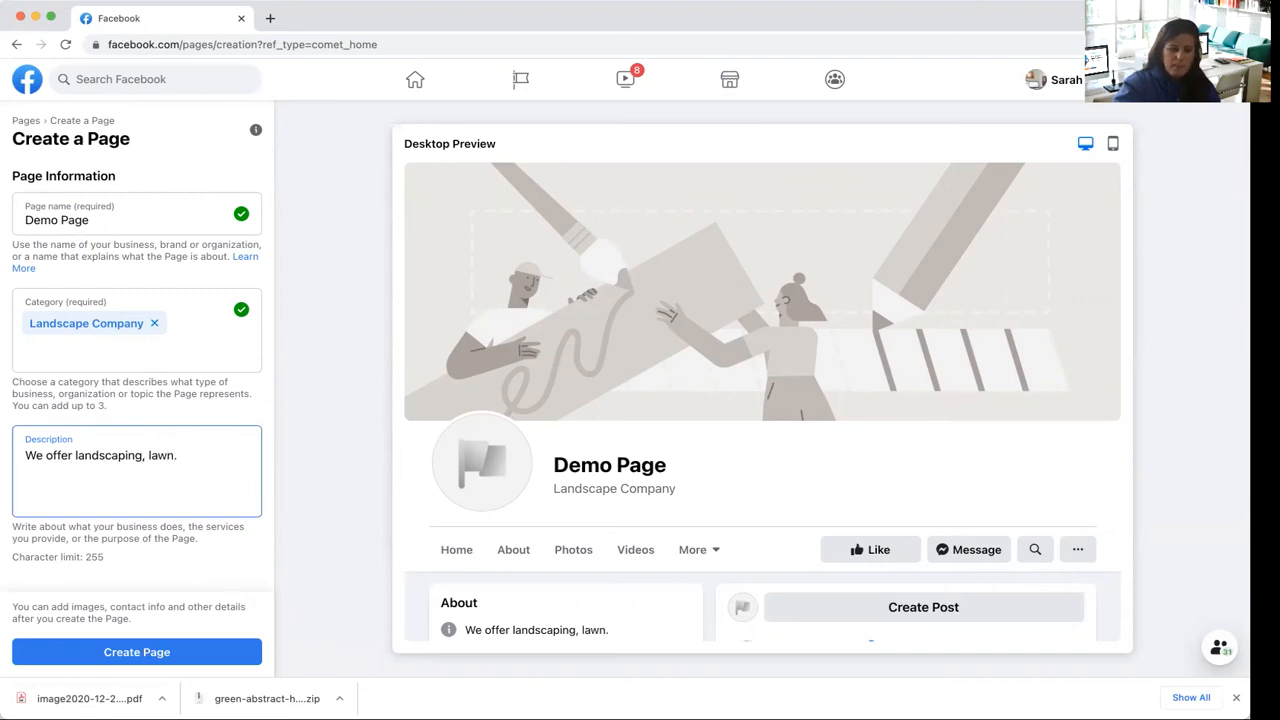
{"action": "key", "text": "BackSpace"}
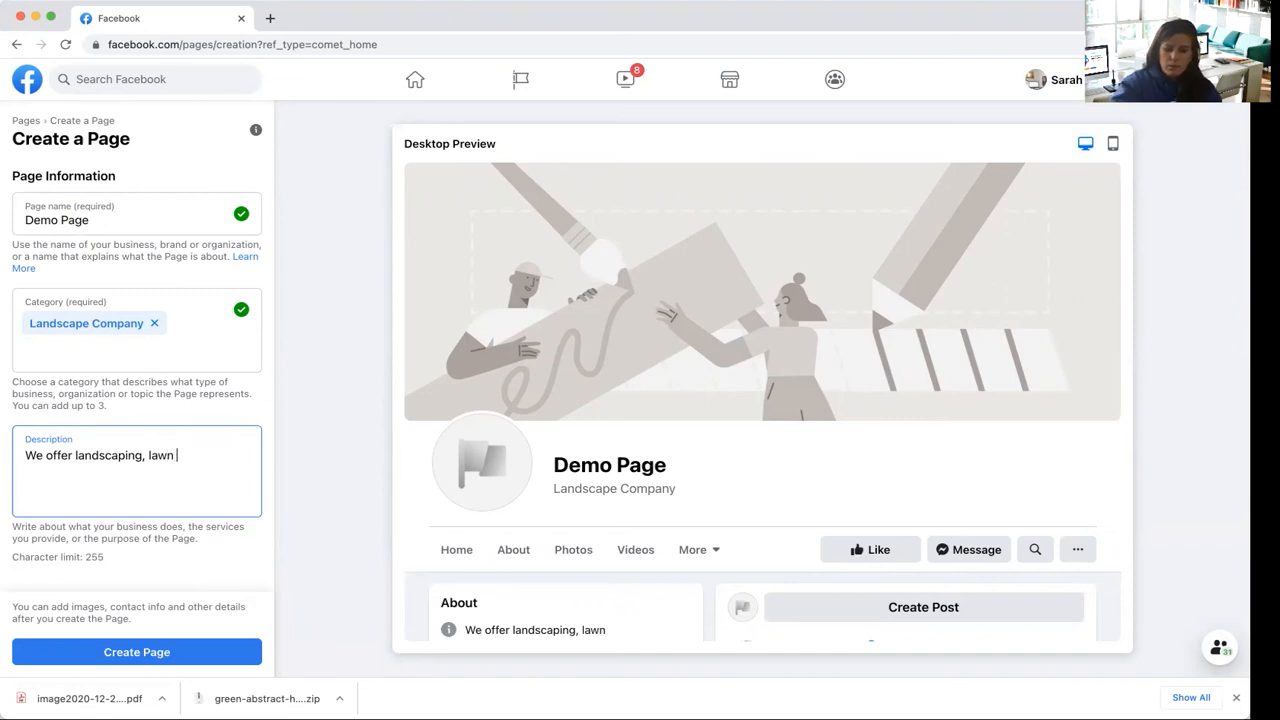
{"action": "type", "text": "maintenanc"}
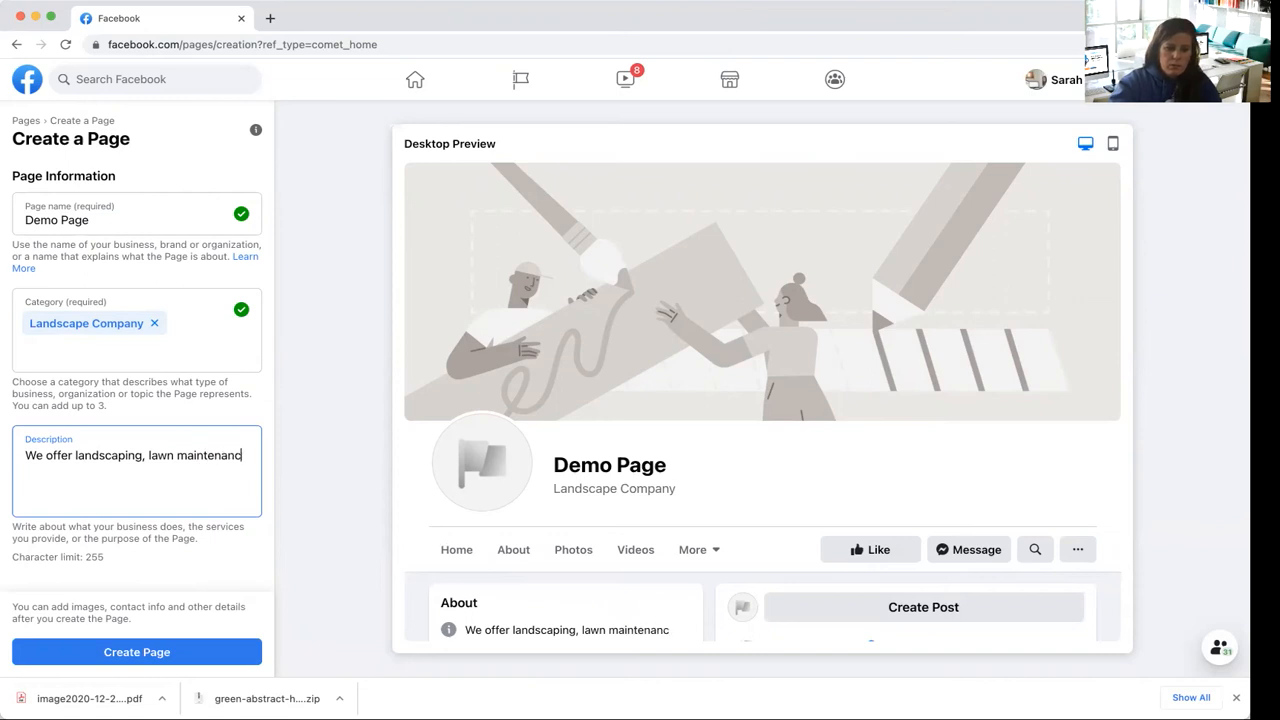
{"action": "type", "text": "e, and "}
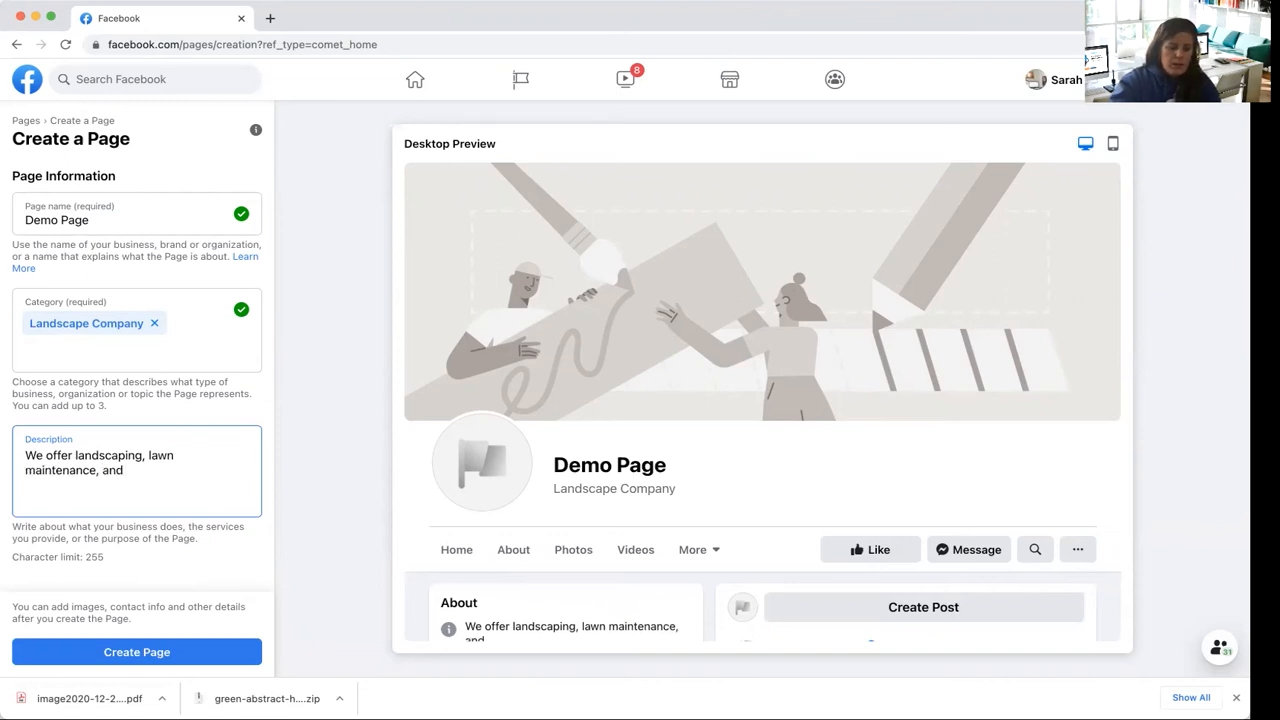
{"action": "type", "text": "sprinkler sy"}
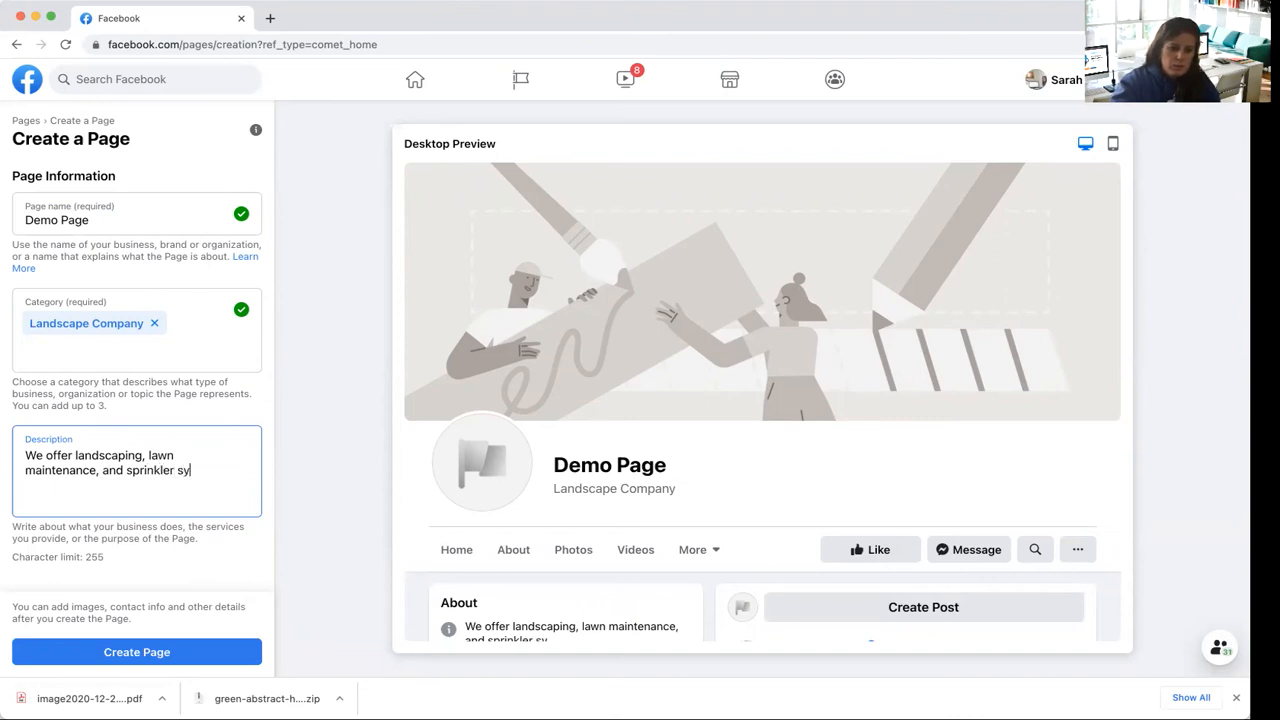
{"action": "type", "text": "stems."}
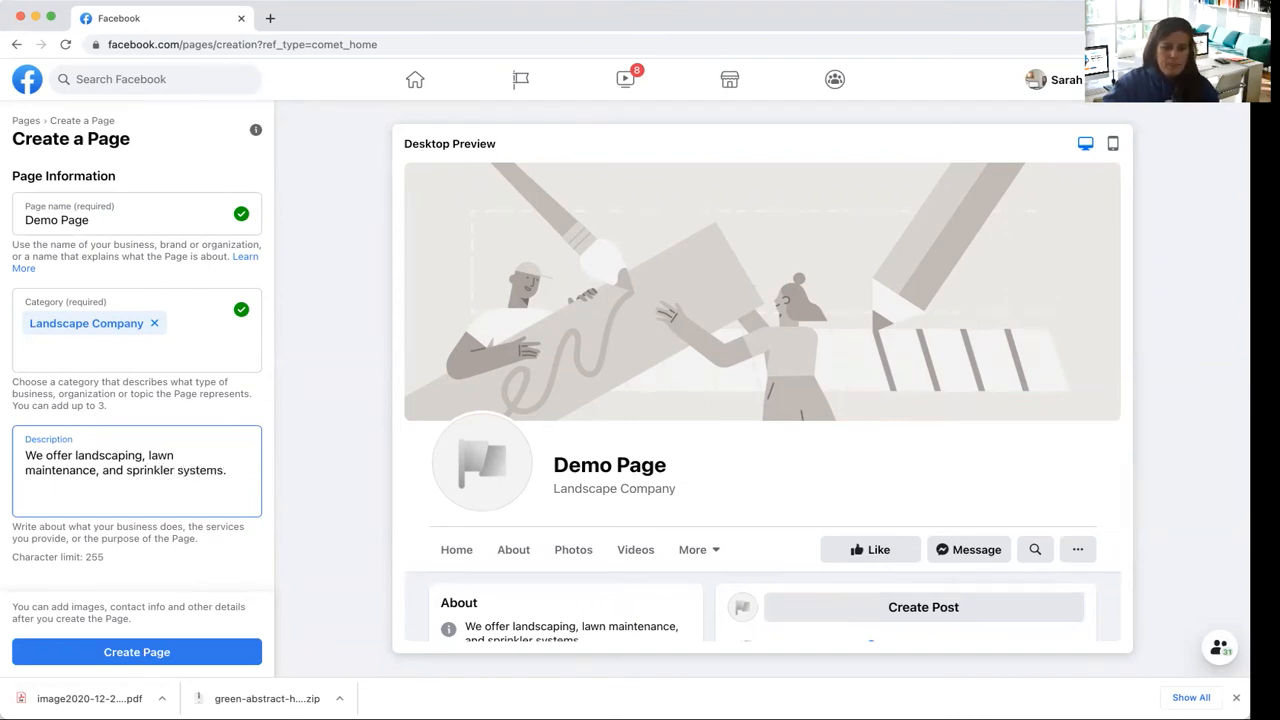
{"action": "left_click", "coordinate": [109, 654]}
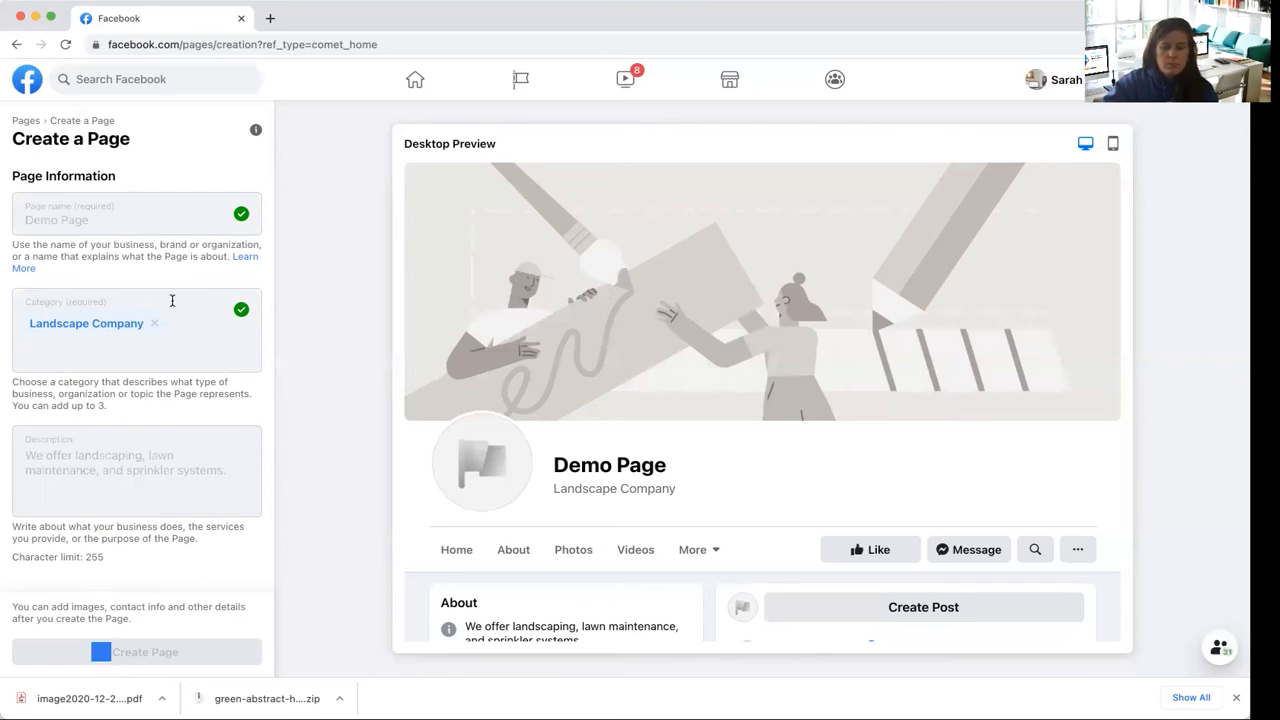
{"action": "scroll", "coordinate": [136, 512], "scroll_direction": "down", "scroll_amount": 2}
{"action": "scroll", "coordinate": [136, 512], "scroll_direction": "down", "scroll_amount": 3}
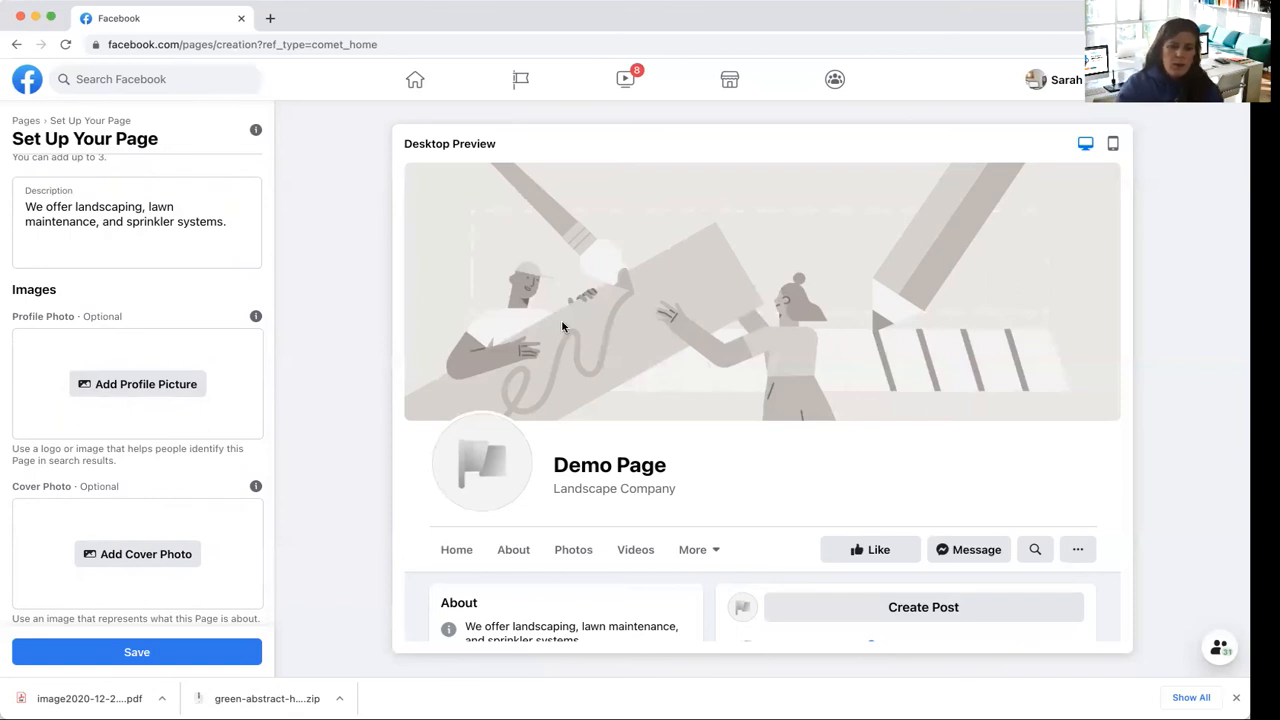
{"action": "left_click", "coordinate": [157, 386]}
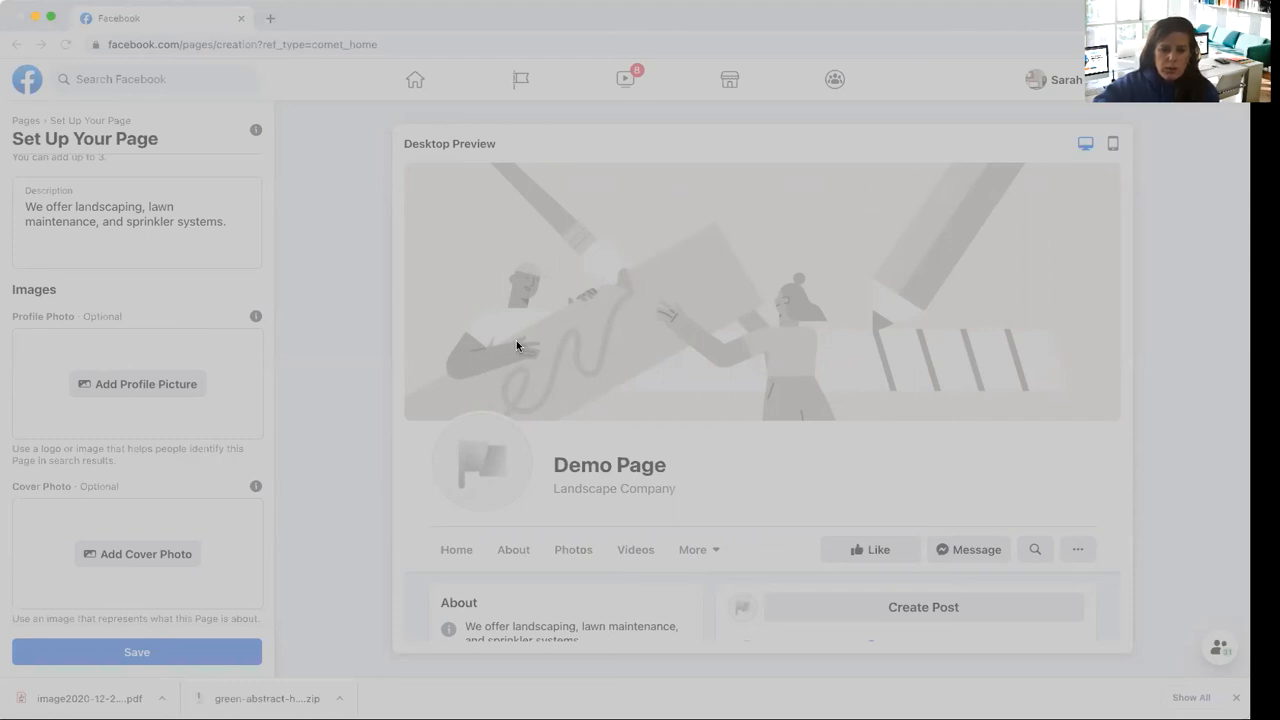
{"action": "left_click", "coordinate": [846, 486]}
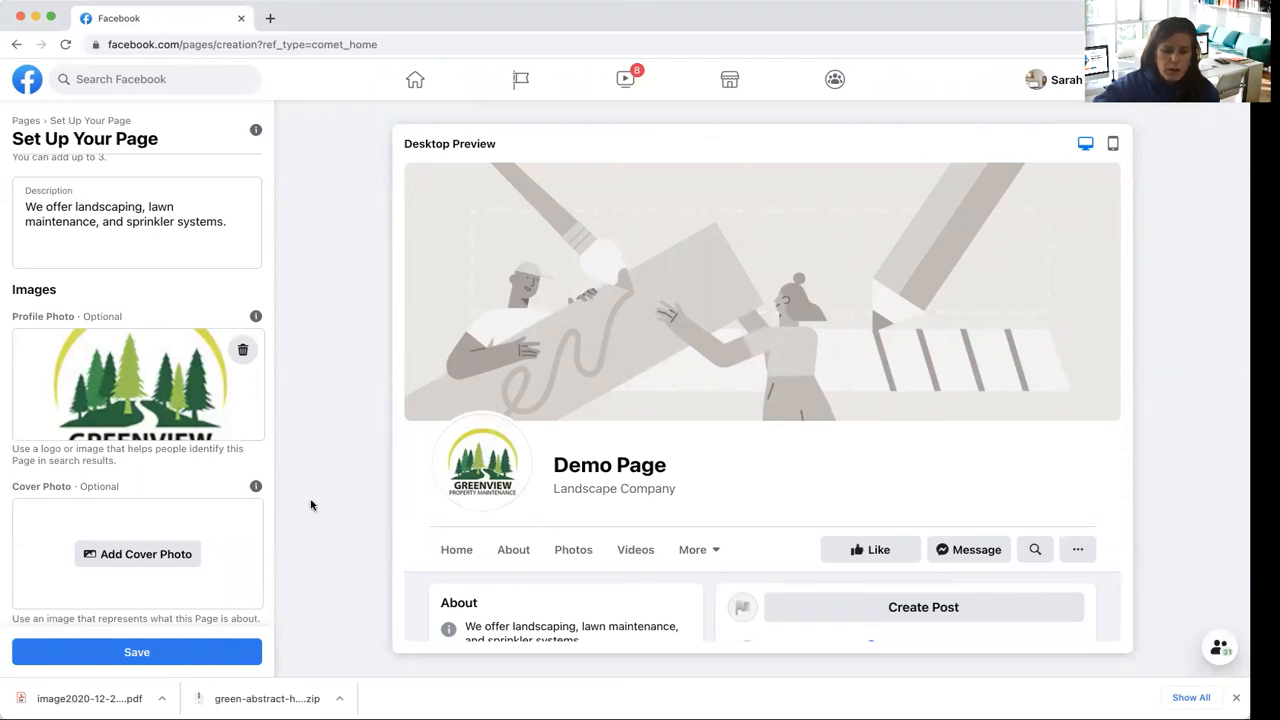
Add the "WE OFFER: landscaping, lawn maintenance, sprinkler & irrigation" banner as the cover photo and save the Page setup.
{"action": "left_click", "coordinate": [143, 555]}
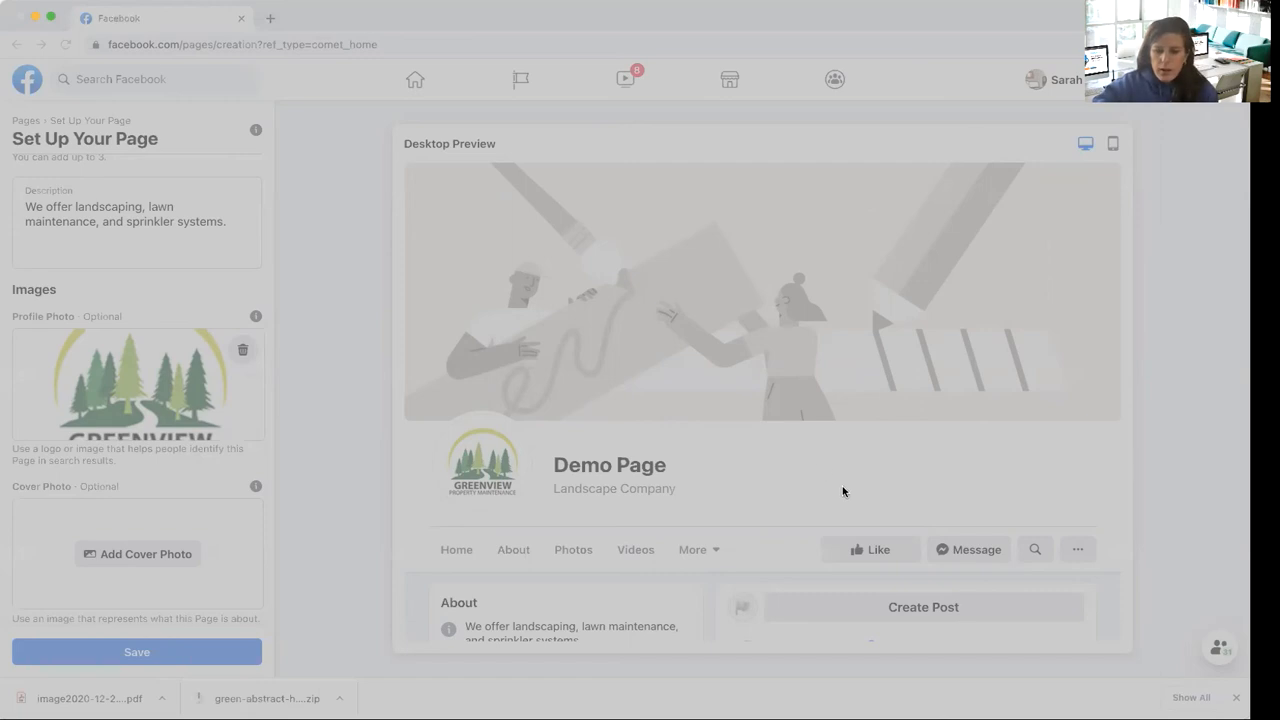
{"action": "key", "text": "Return"}
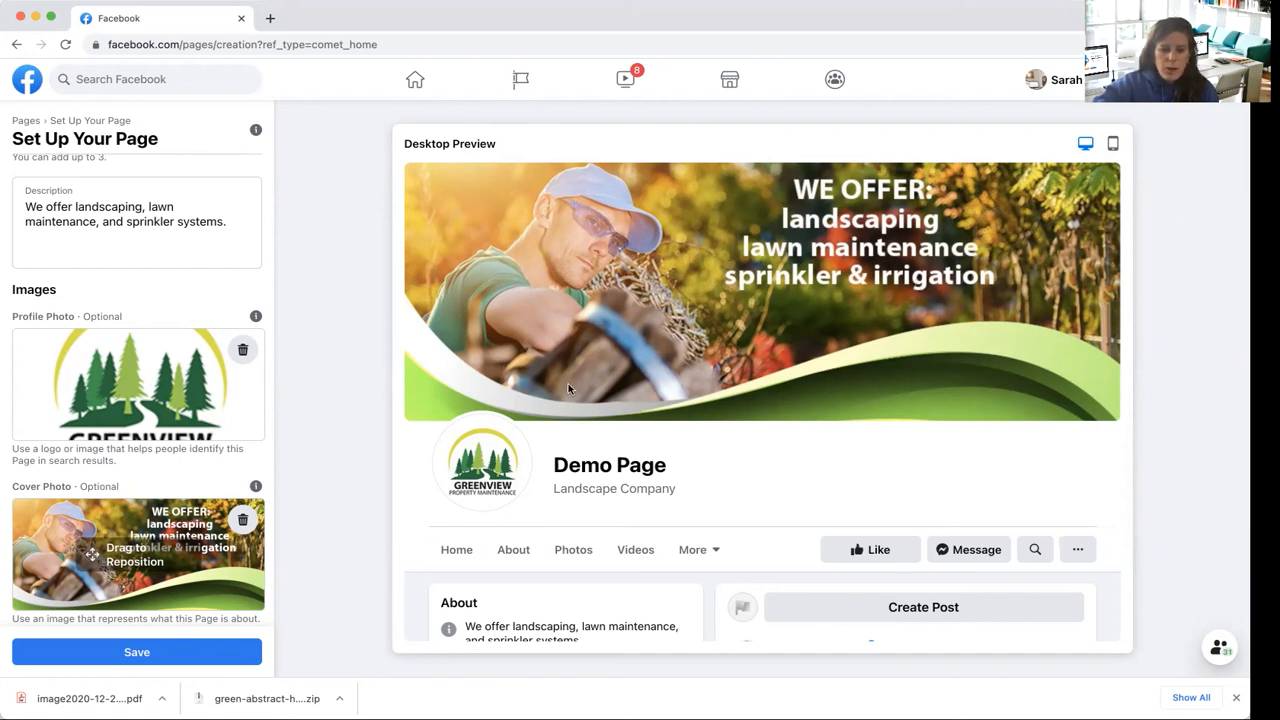
{"action": "scroll", "coordinate": [568, 383], "scroll_direction": "down", "scroll_amount": 1}
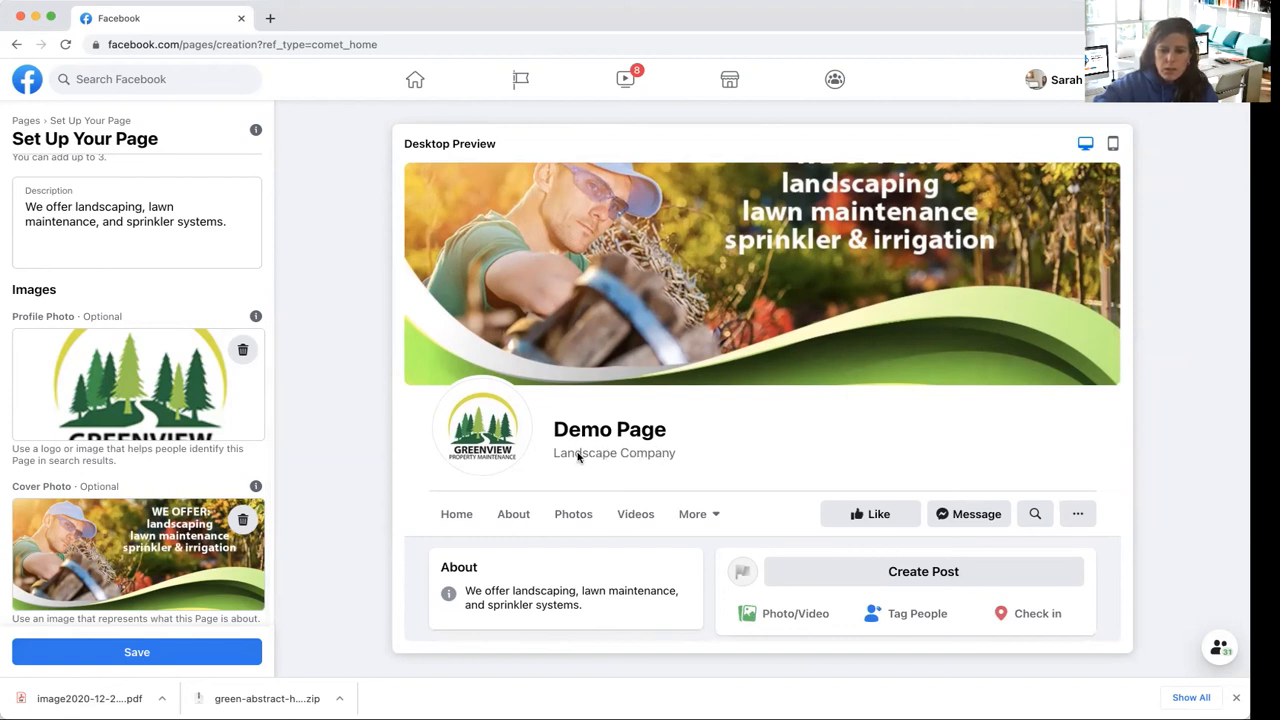
{"action": "left_click", "coordinate": [190, 651]}
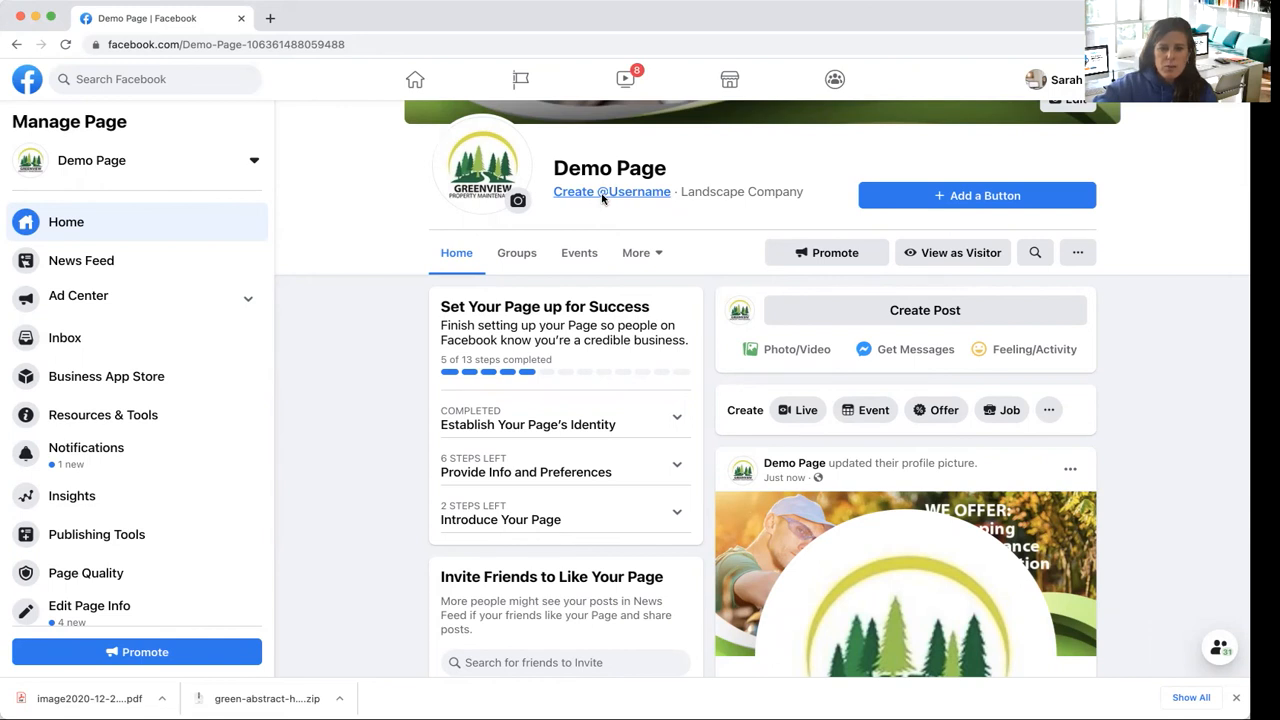
Try demopage as the Page's username, and leave the username dialog without creating it.
{"action": "left_click_drag", "start_coordinate": [353, 43], "coordinate": [249, 50]}
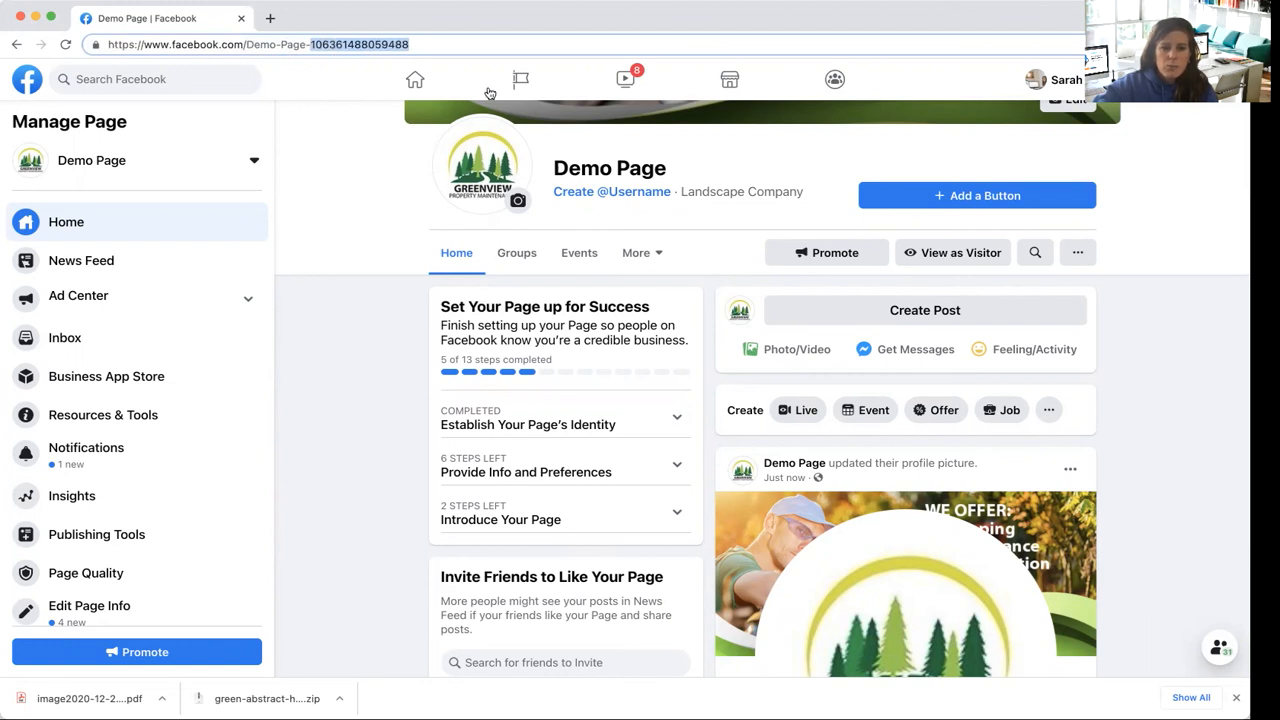
{"action": "left_click", "coordinate": [616, 196]}
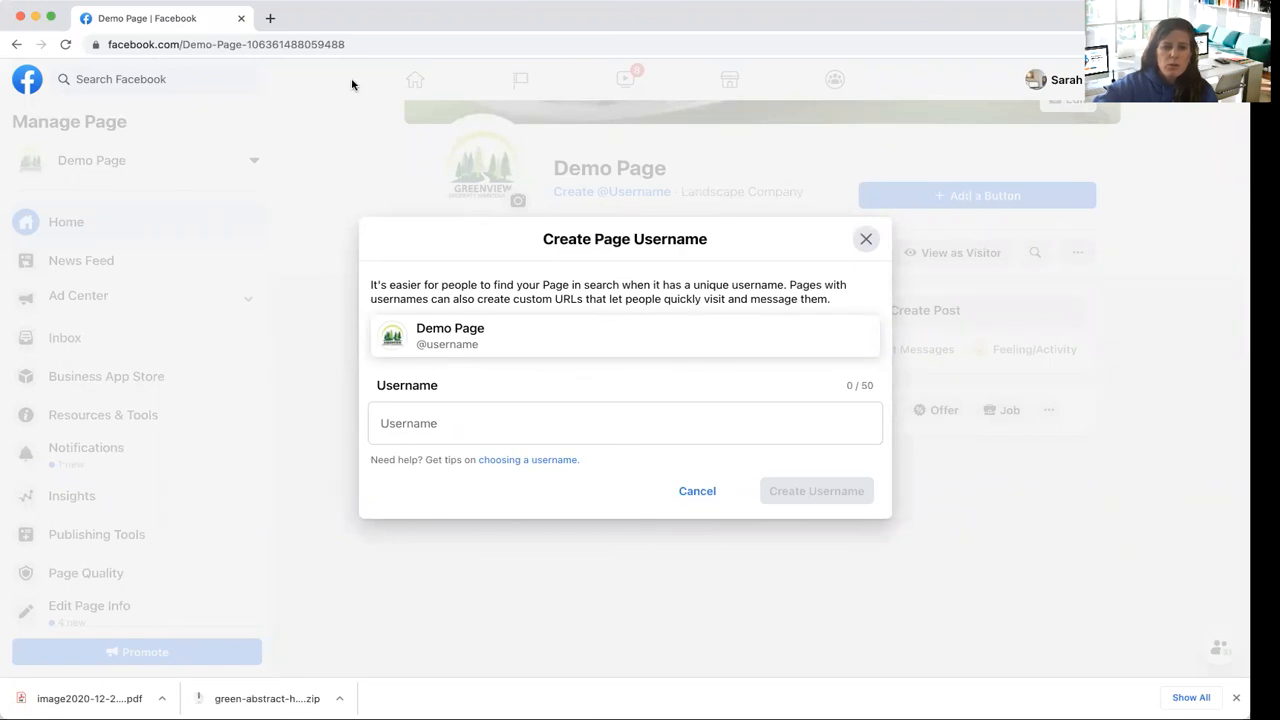
{"action": "left_click", "coordinate": [425, 433]}
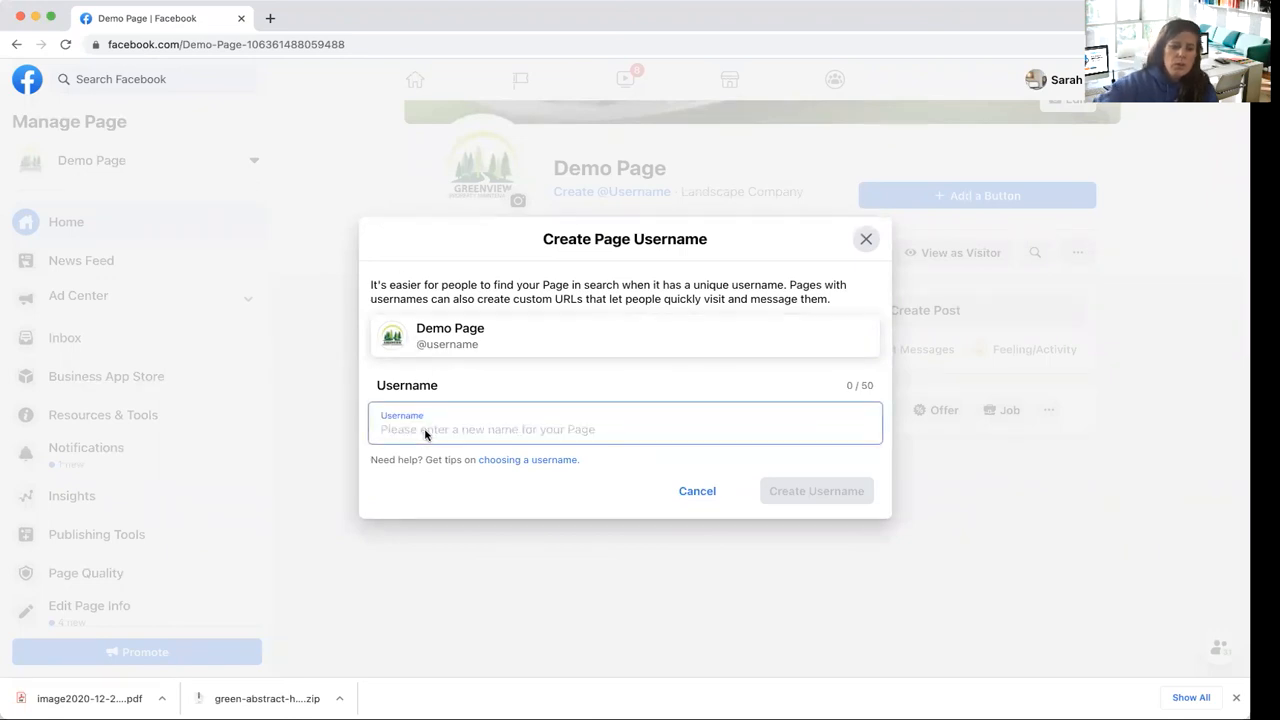
{"action": "type", "text": "de"}
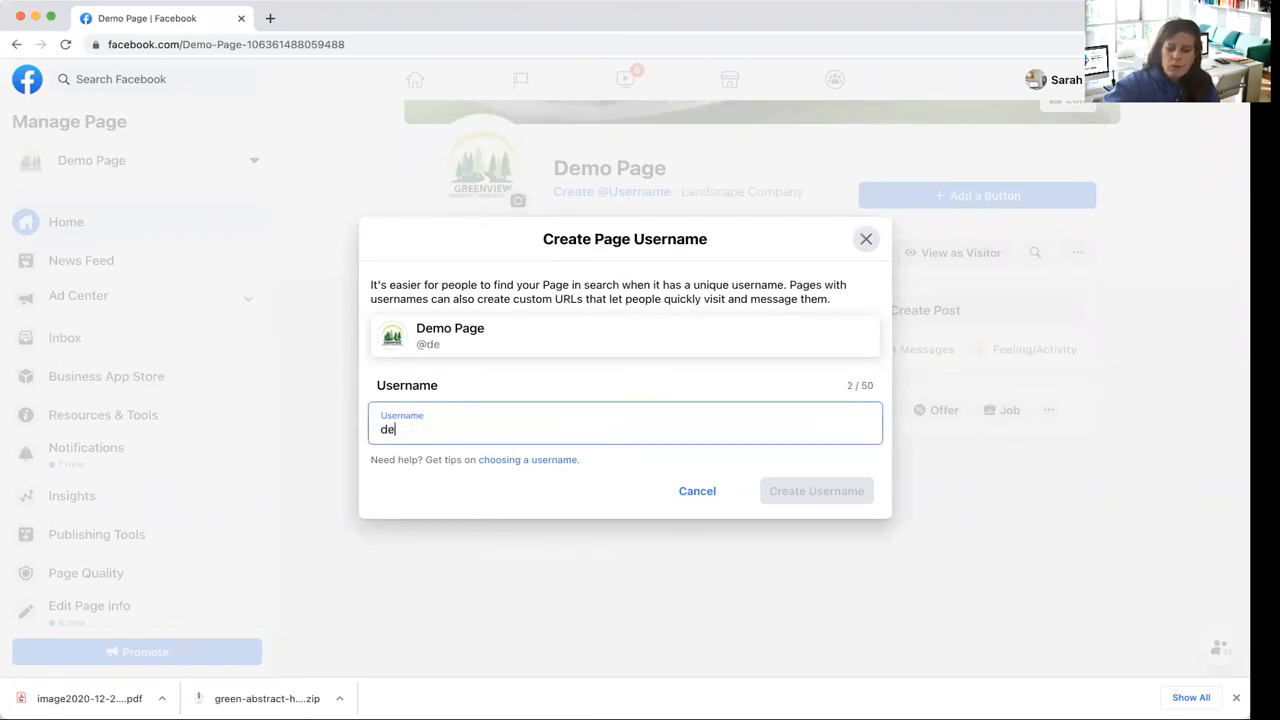
{"action": "type", "text": "mo"}
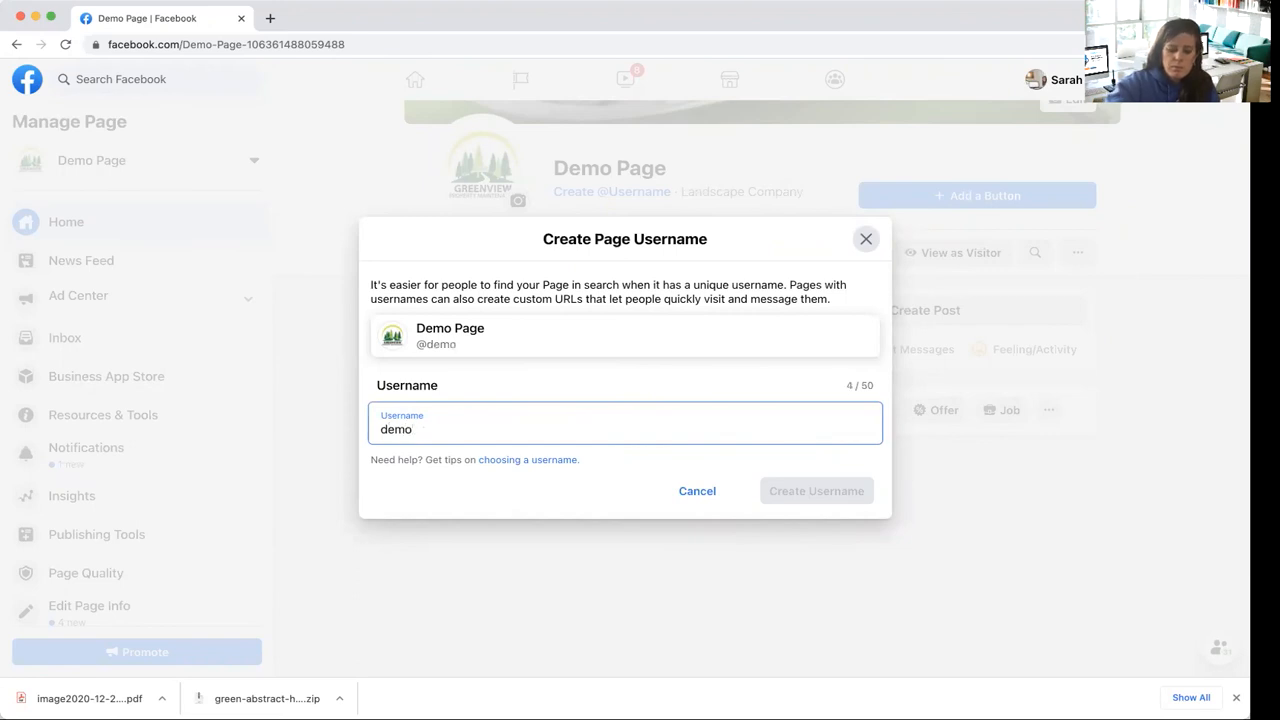
{"action": "type", "text": "page"}
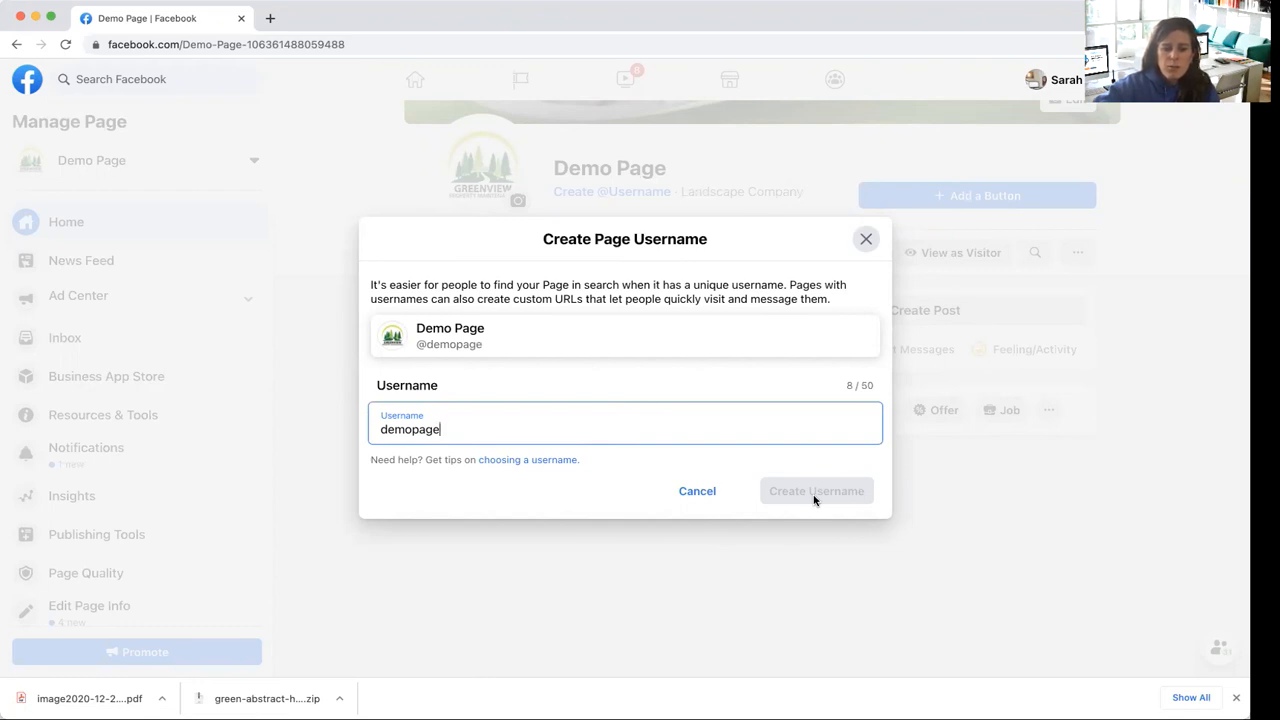
{"action": "left_click", "coordinate": [866, 239]}
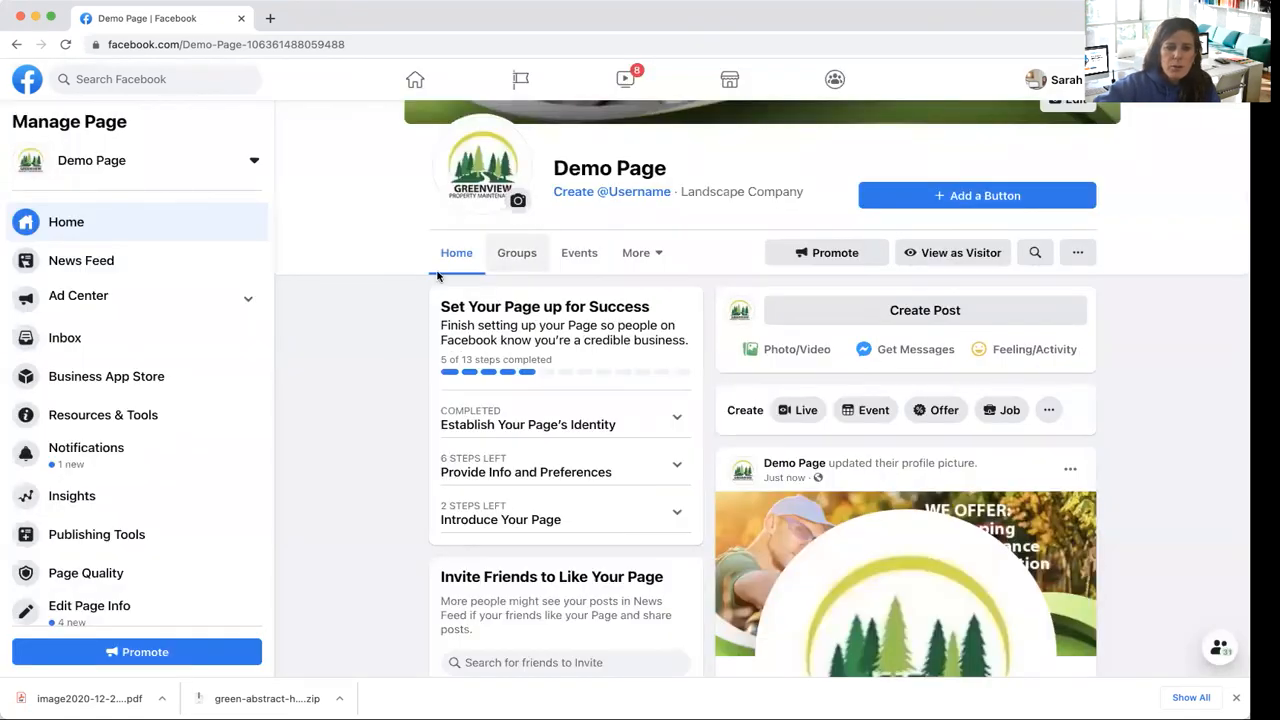